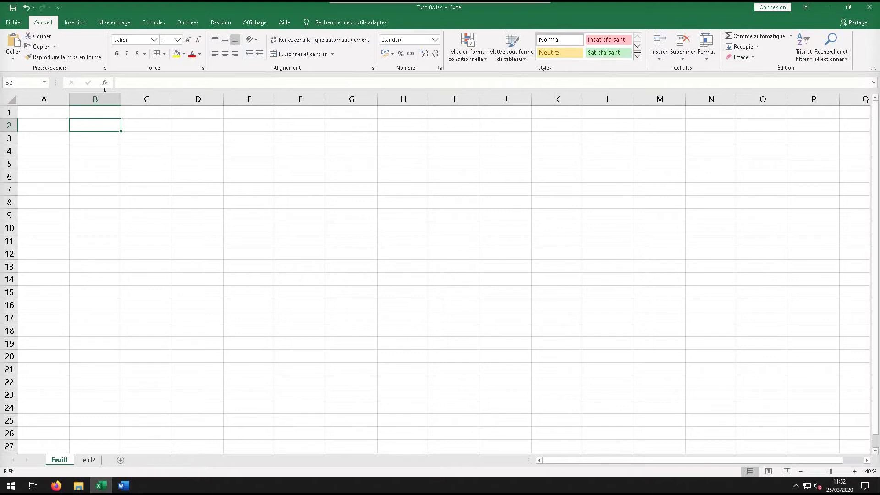
Step: Switch to Document2 in Word and copy the whole Désignation, Article and Prix table
{"action": "left_click", "coordinate": [124, 486]}
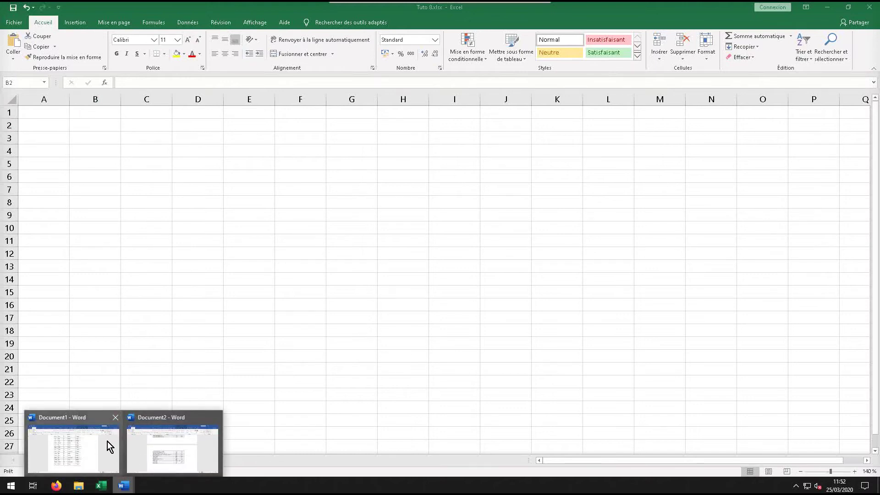
{"action": "left_click", "coordinate": [187, 462]}
{"action": "scroll", "coordinate": [602, 347], "scroll_direction": "up", "scroll_amount": 3}
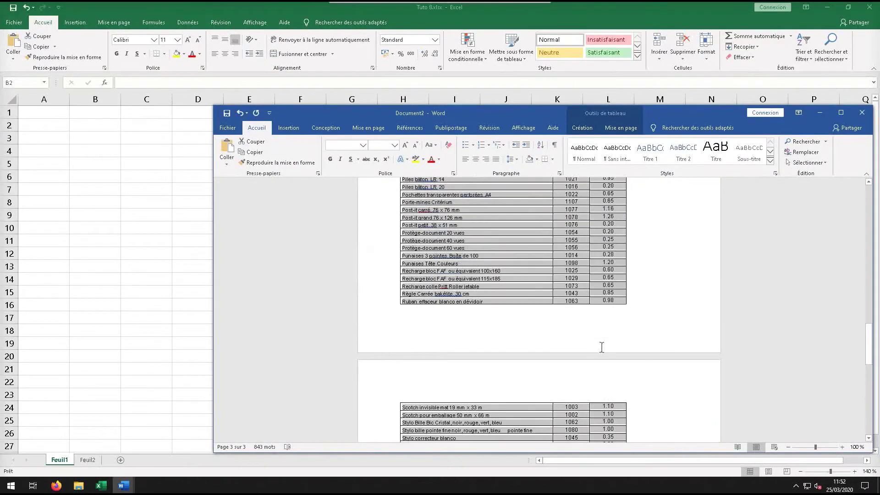
{"action": "scroll", "coordinate": [602, 347], "scroll_direction": "up", "scroll_amount": 15}
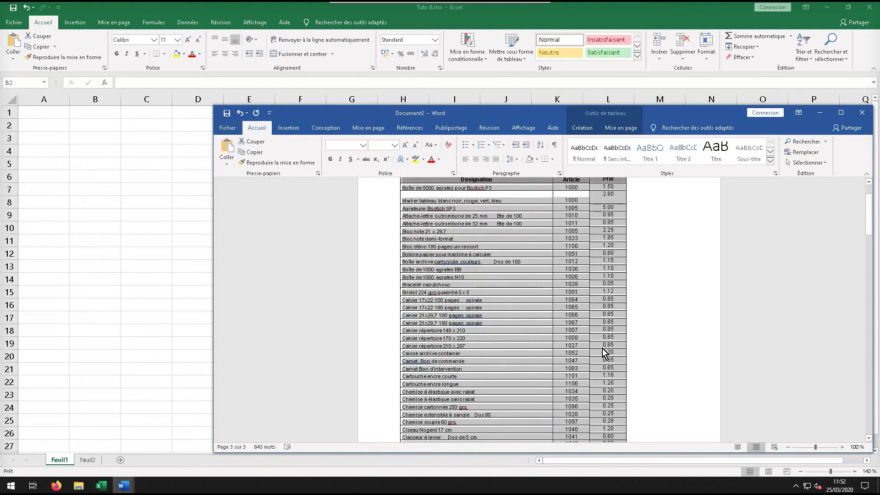
{"action": "scroll", "coordinate": [602, 347], "scroll_direction": "up", "scroll_amount": 1}
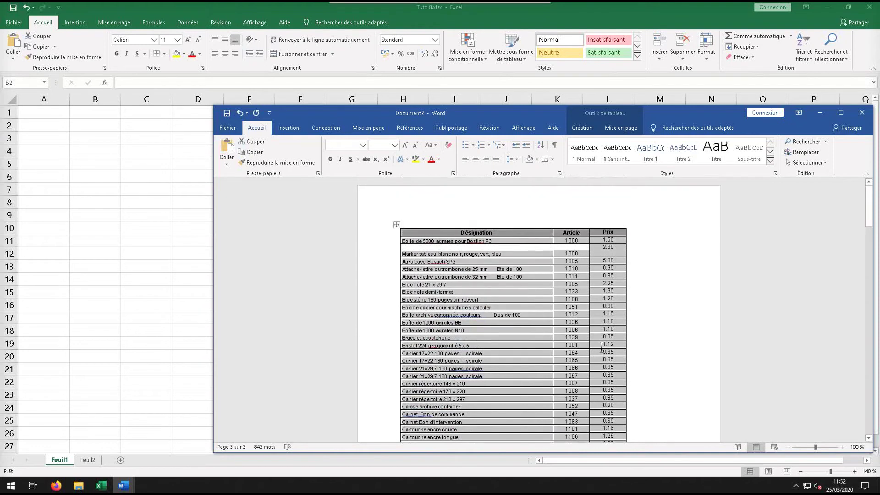
{"action": "right_click", "coordinate": [508, 310]}
{"action": "left_click", "coordinate": [413, 288]}
Step: Return to Excel and paste the copied article table at cell B2 of Feuil1
{"action": "left_click", "coordinate": [73, 137]}
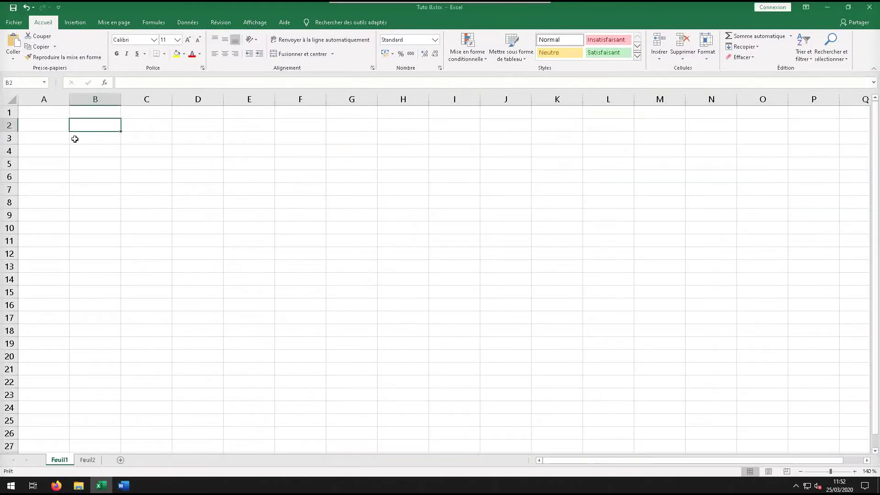
{"action": "right_click", "coordinate": [74, 126]}
{"action": "left_click", "coordinate": [108, 177]}
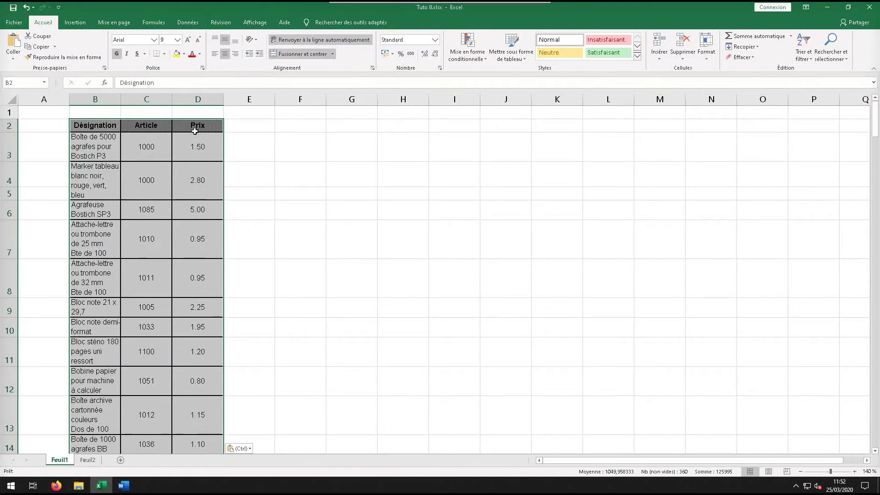
Step: Enter the test formula =D3*2 in cell F3 to double the first price
{"action": "left_click", "coordinate": [303, 145]}
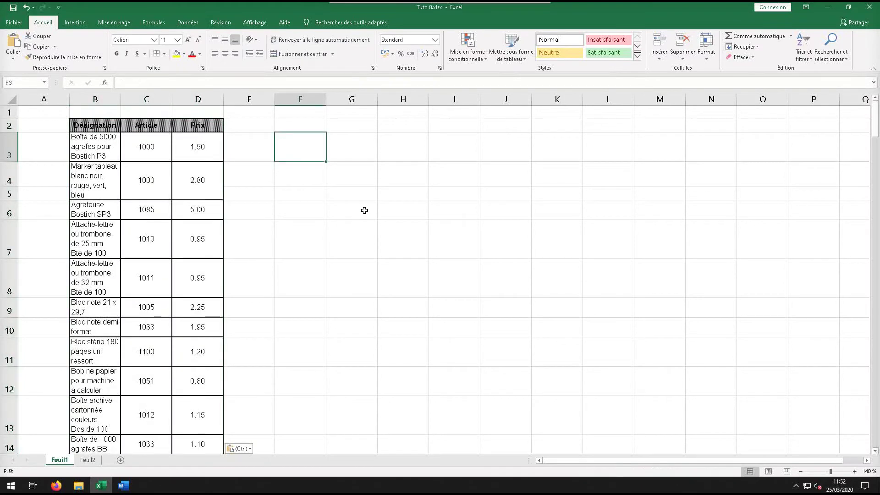
{"action": "type", "text": "="}
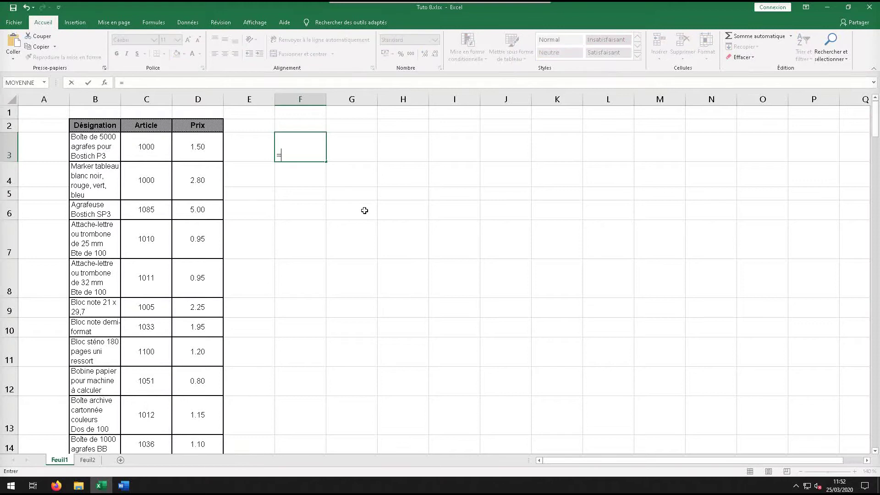
{"action": "left_click", "coordinate": [211, 156]}
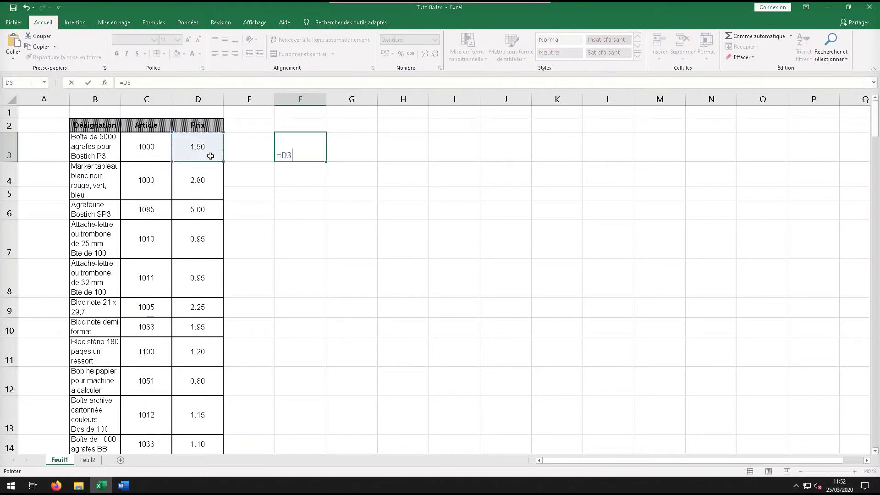
{"action": "type", "text": "*2"}
{"action": "key", "text": "Return"}
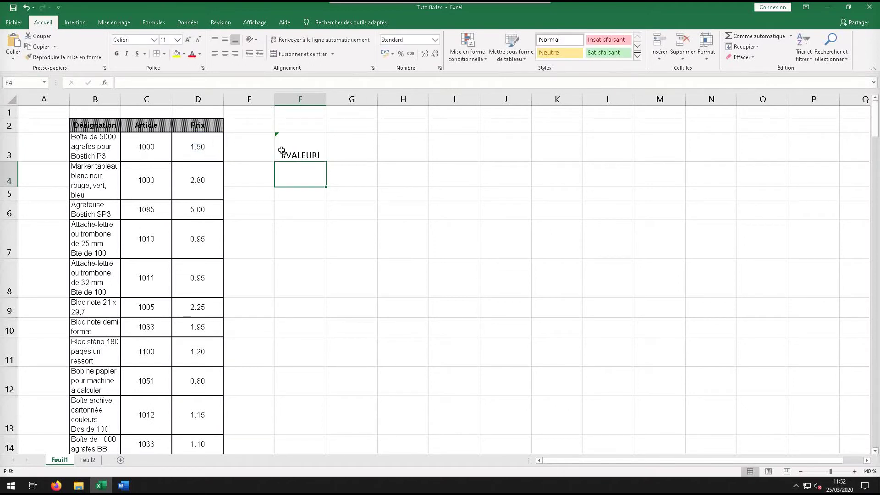
Step: Try replacing the decimal point with a comma in D3, making it 1,50, and undo that edit
{"action": "left_click", "coordinate": [195, 151]}
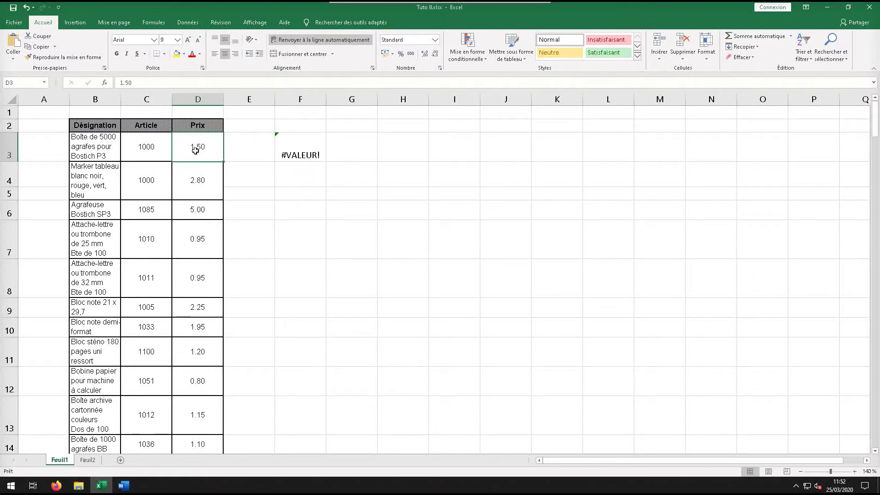
{"action": "left_click", "coordinate": [125, 83]}
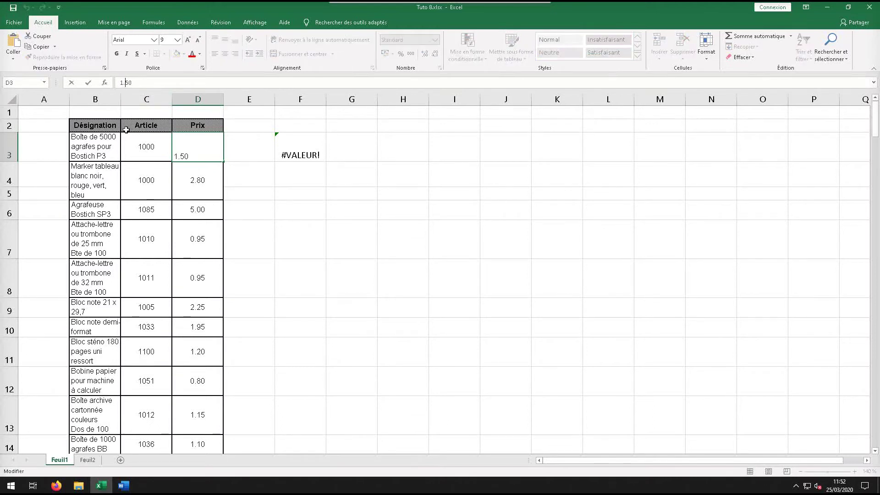
{"action": "key", "text": "BackSpace"}
{"action": "type", "text": ","}
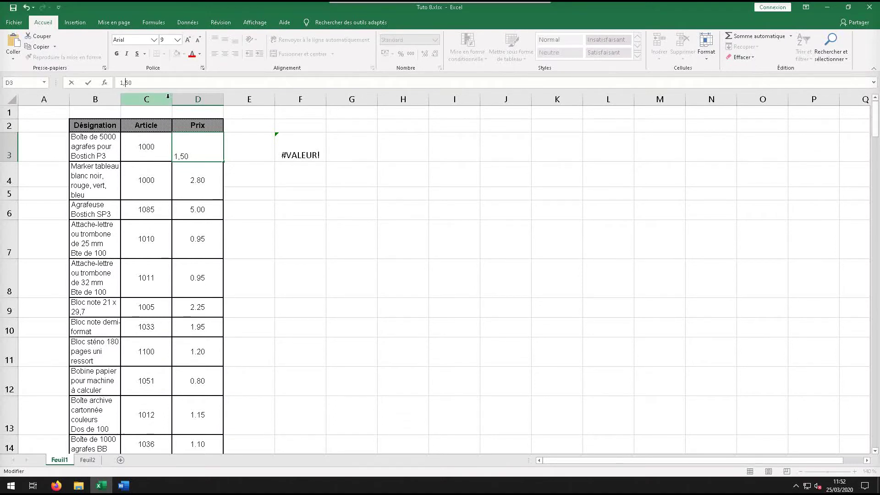
{"action": "key", "text": "Return"}
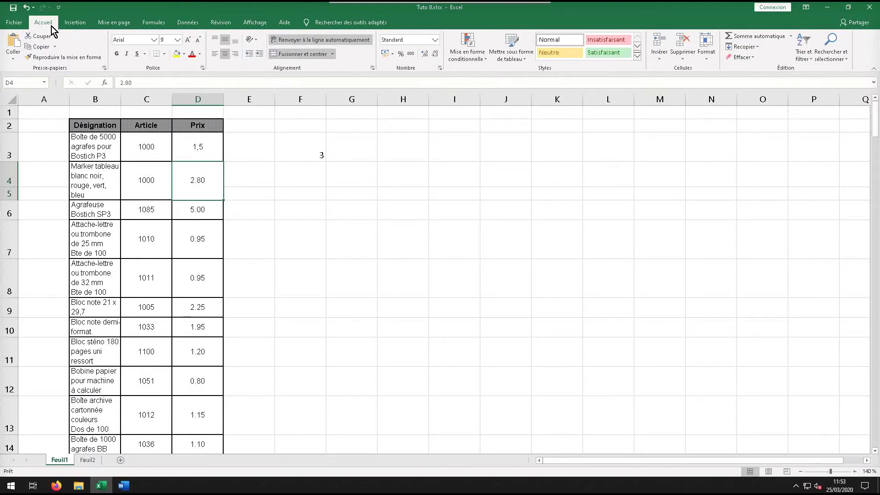
{"action": "left_click", "coordinate": [26, 7]}
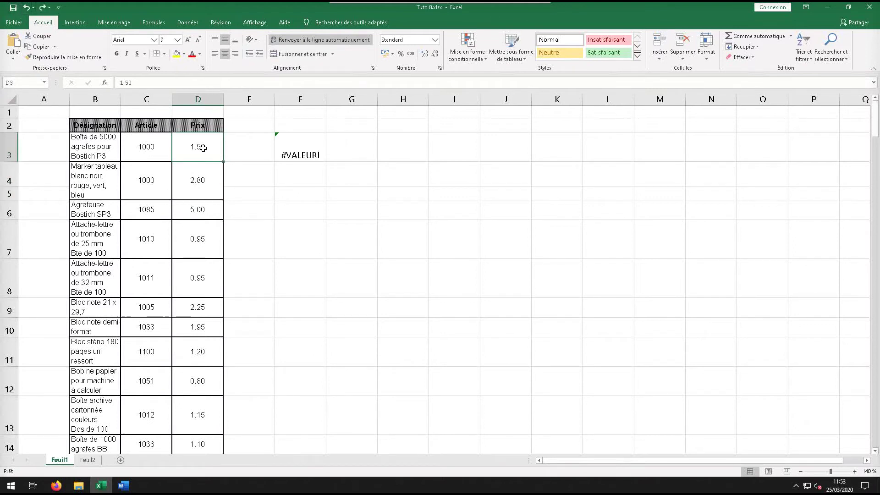
Step: Replace every decimal point with a comma in the Prix values of D3:D124
{"action": "left_click_drag", "start_coordinate": [204, 147], "coordinate": [197, 392]}
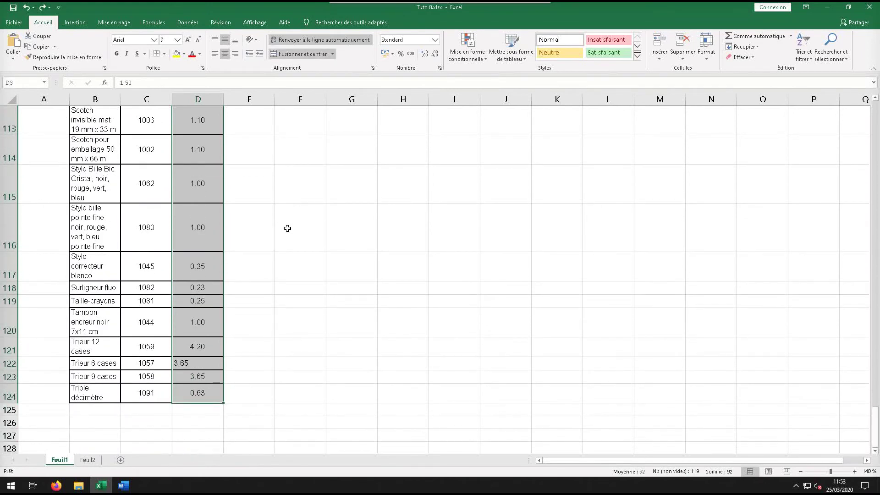
{"action": "scroll", "coordinate": [287, 228], "scroll_direction": "up", "scroll_amount": 8}
{"action": "scroll", "coordinate": [287, 228], "scroll_direction": "up", "scroll_amount": 20}
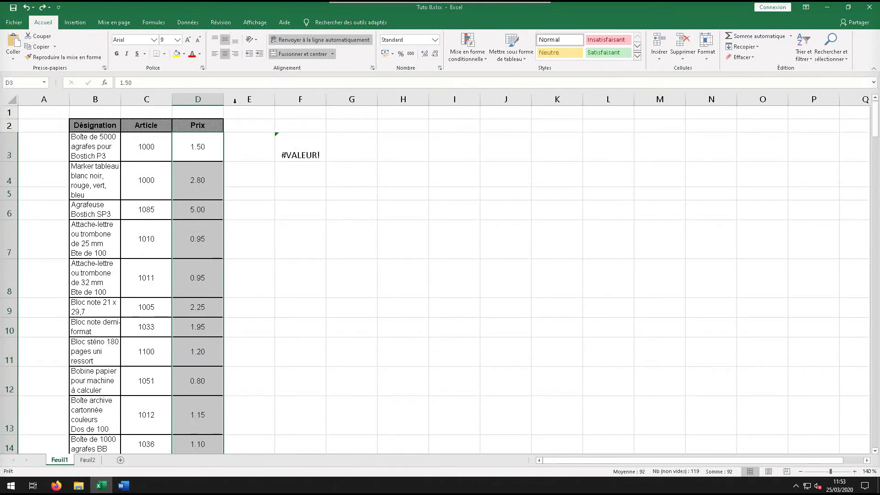
{"action": "left_click", "coordinate": [834, 54]}
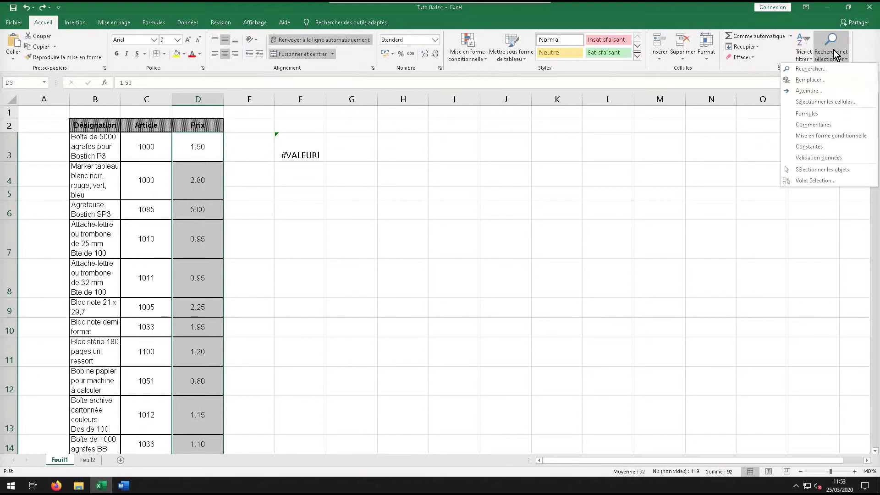
{"action": "left_click", "coordinate": [816, 78]}
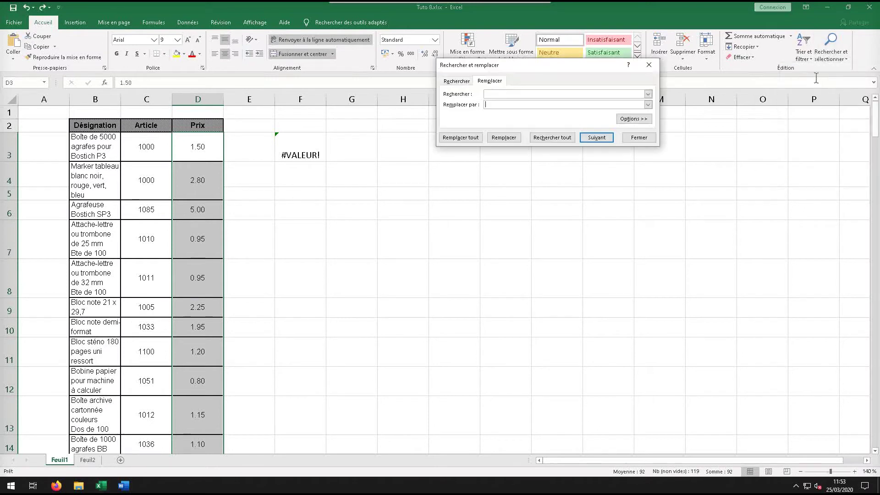
{"action": "left_click", "coordinate": [495, 105]}
{"action": "type", "text": ","}
{"action": "left_click", "coordinate": [461, 138]}
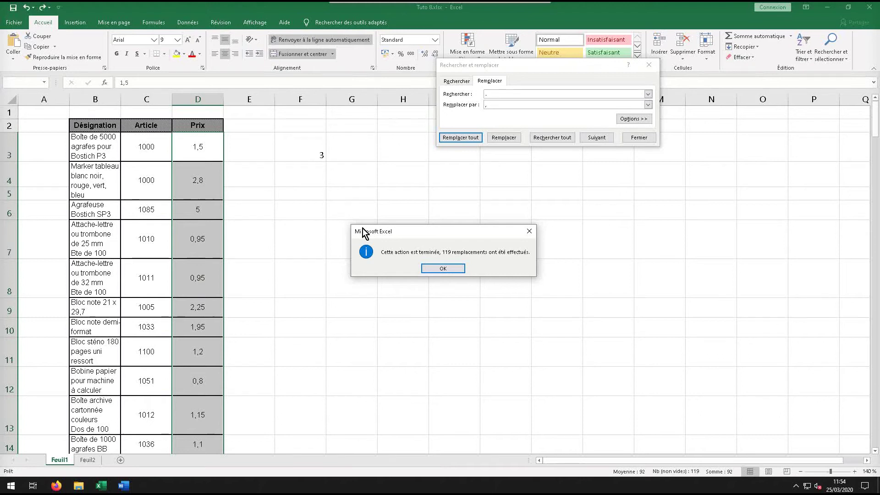
{"action": "left_click", "coordinate": [433, 269]}
Step: Fill the doubling formula in F3 down to F9
{"action": "left_click", "coordinate": [325, 155]}
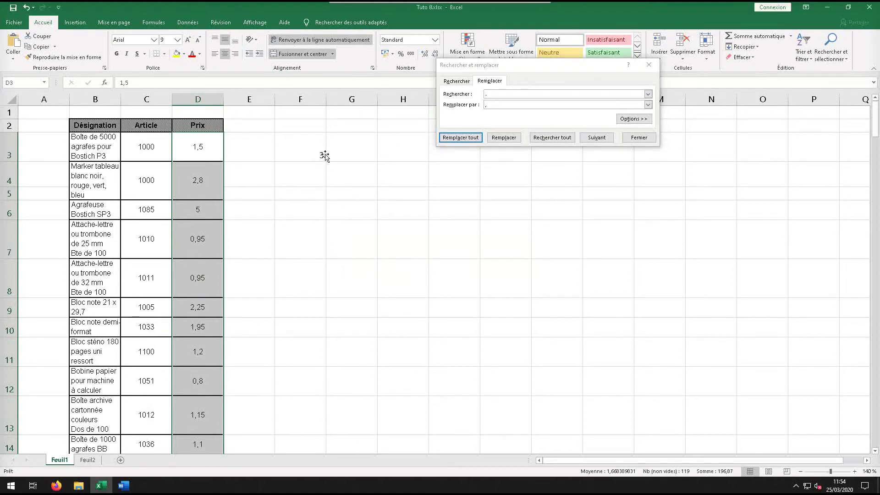
{"action": "left_click_drag", "start_coordinate": [316, 184], "coordinate": [321, 315]}
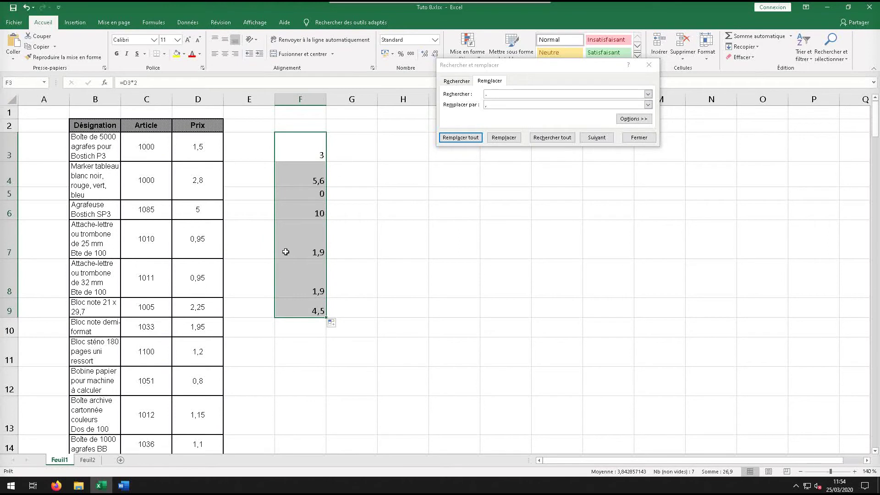
Step: Open Feuil2, close the replace dialog, and copy the NOM to SALAIRE table from Document1 in Word
{"action": "left_click", "coordinate": [87, 460]}
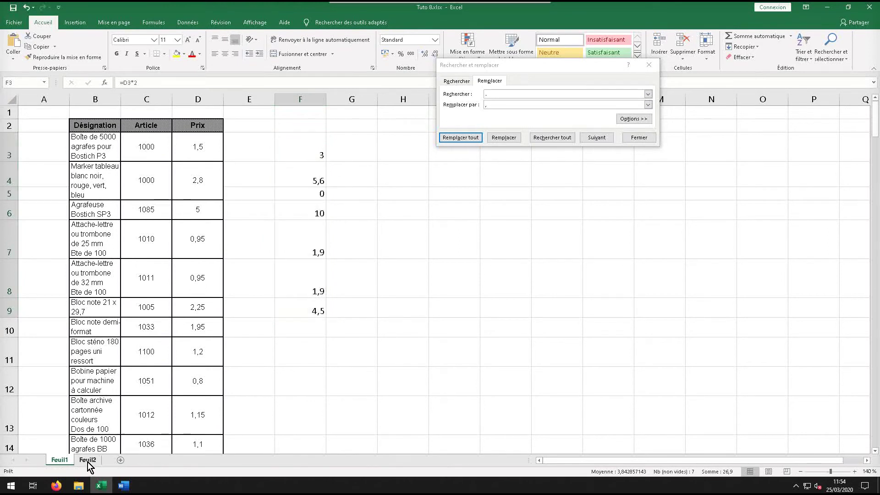
{"action": "left_click", "coordinate": [647, 68]}
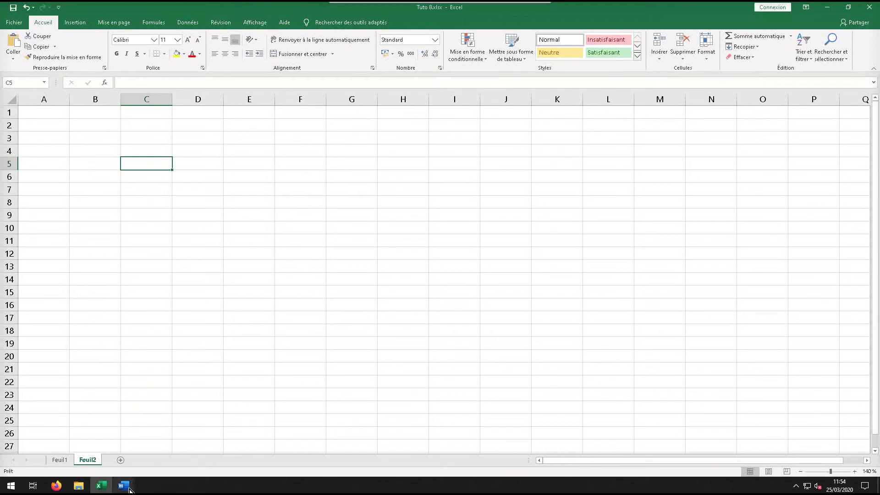
{"action": "left_click", "coordinate": [129, 489]}
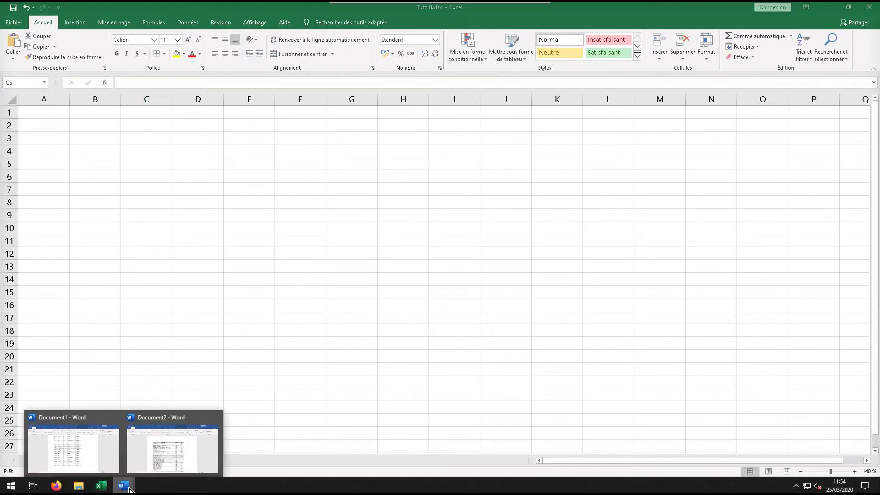
{"action": "left_click", "coordinate": [100, 453]}
{"action": "scroll", "coordinate": [517, 308], "scroll_direction": "up", "scroll_amount": 1}
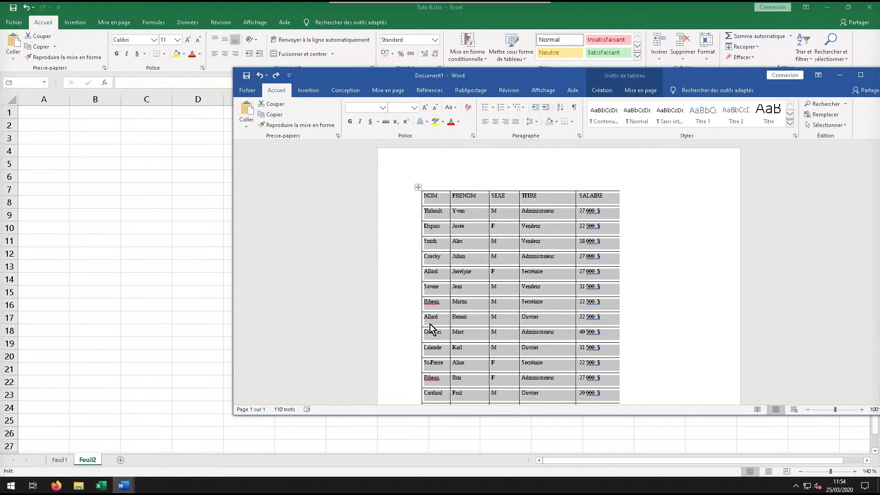
{"action": "scroll", "coordinate": [433, 326], "scroll_direction": "down", "scroll_amount": 1}
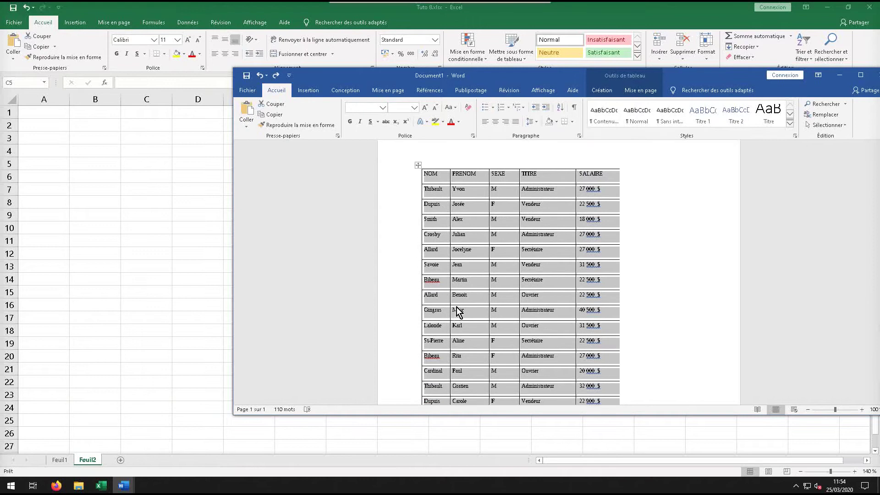
{"action": "right_click", "coordinate": [507, 212]}
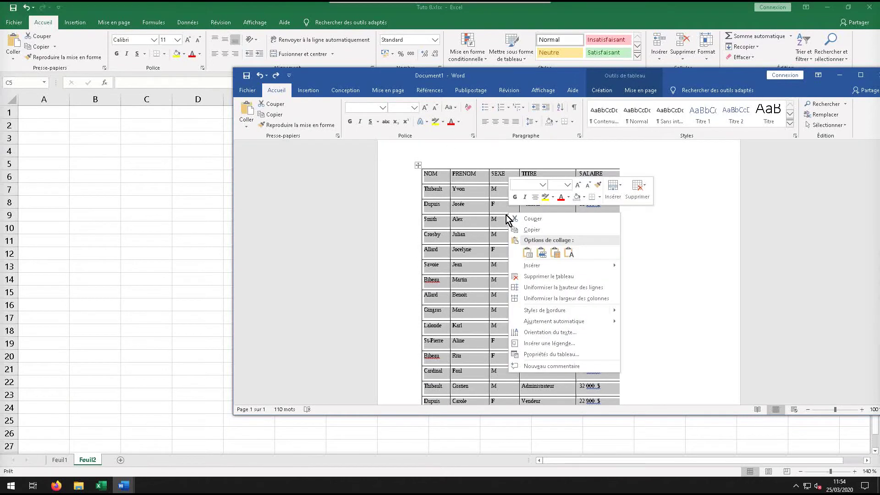
{"action": "left_click", "coordinate": [525, 230]}
Step: Return to Excel and paste the copied employee table at cell B3 of Feuil2
{"action": "left_click", "coordinate": [90, 134]}
{"action": "left_click", "coordinate": [90, 136]}
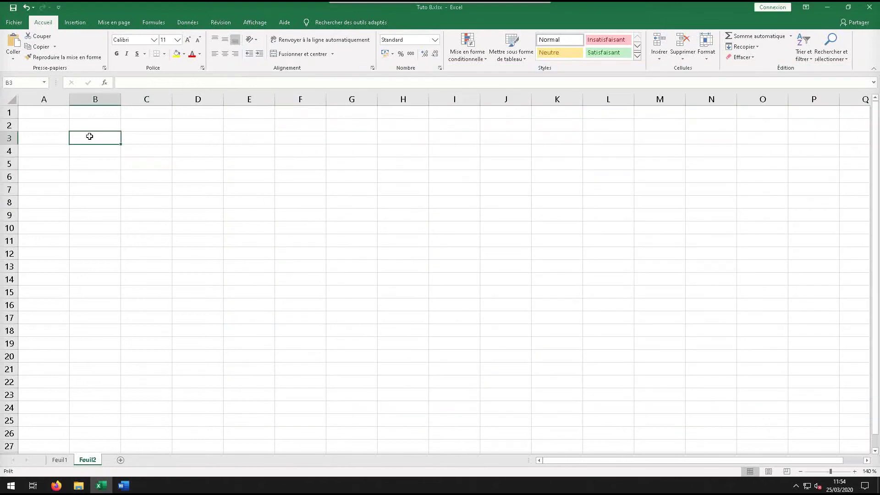
{"action": "right_click", "coordinate": [90, 136]}
{"action": "left_click", "coordinate": [111, 176]}
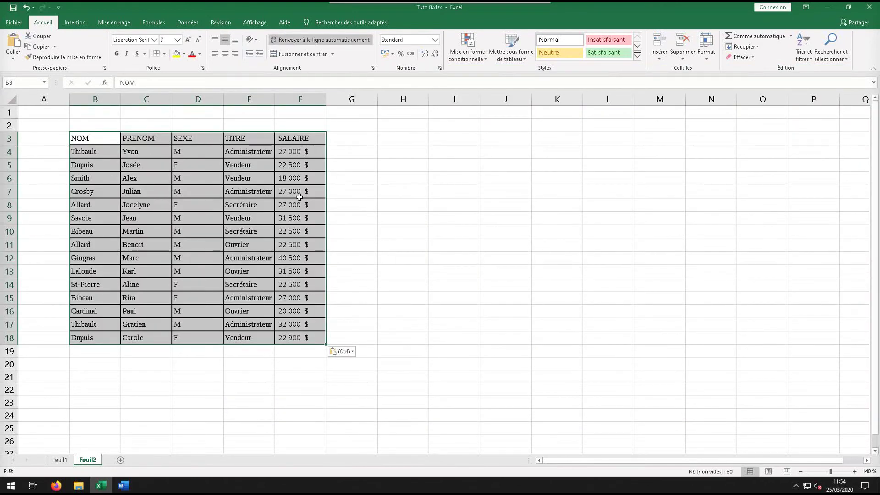
Step: Enter the test formula =F4*2 in cell H4 to double the first salary
{"action": "left_click", "coordinate": [303, 155]}
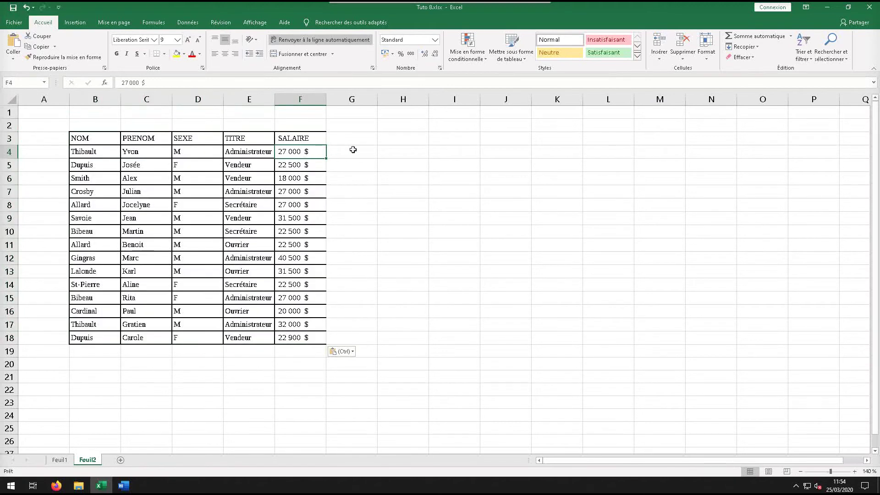
{"action": "left_click", "coordinate": [379, 149]}
{"action": "type", "text": "="}
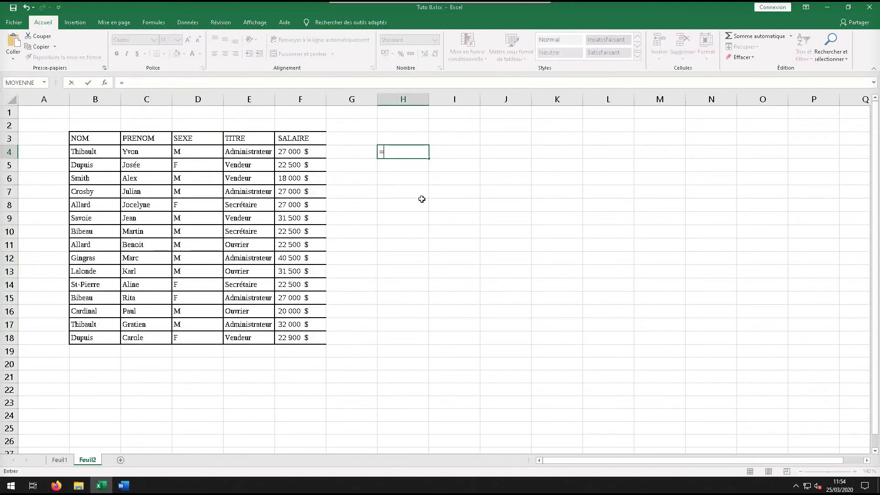
{"action": "left_click", "coordinate": [310, 152]}
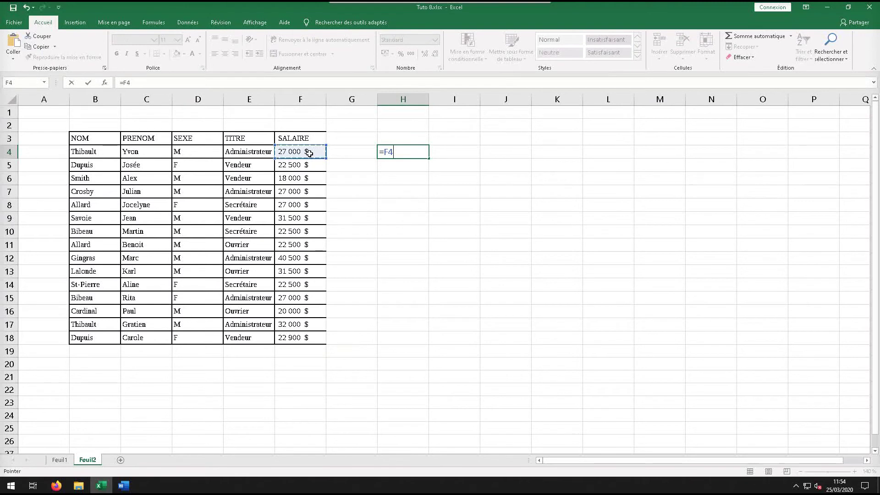
{"action": "type", "text": "*2"}
{"action": "key", "text": "Return"}
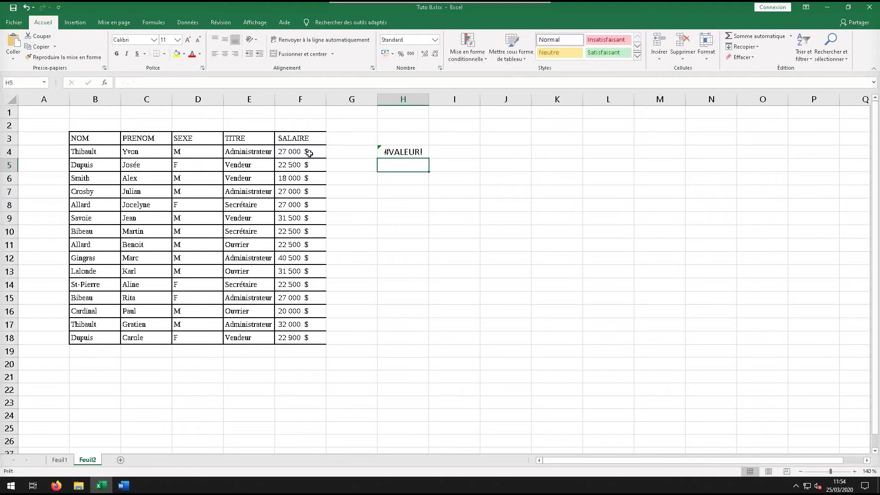
Step: Replace every $ sign in the salary cells F4:F18 with nothing
{"action": "left_click", "coordinate": [310, 152]}
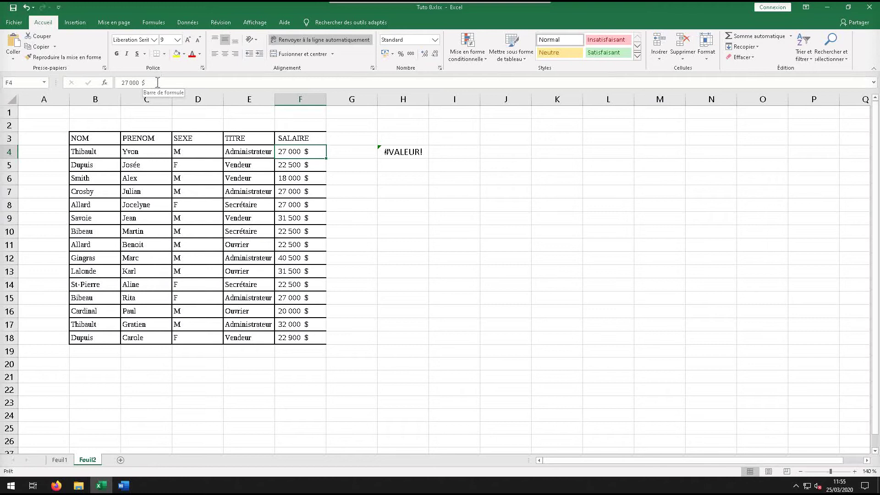
{"action": "left_click", "coordinate": [353, 180]}
{"action": "left_click_drag", "start_coordinate": [298, 152], "coordinate": [293, 341]}
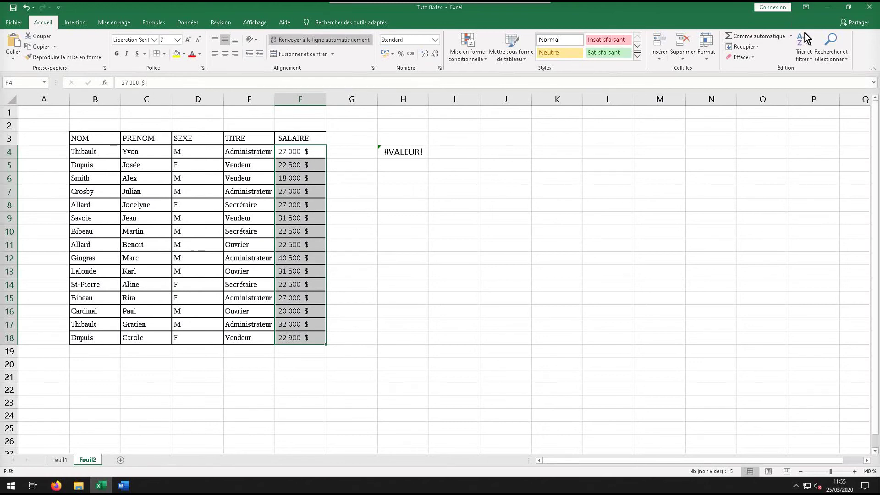
{"action": "left_click", "coordinate": [825, 43]}
{"action": "left_click", "coordinate": [818, 79]}
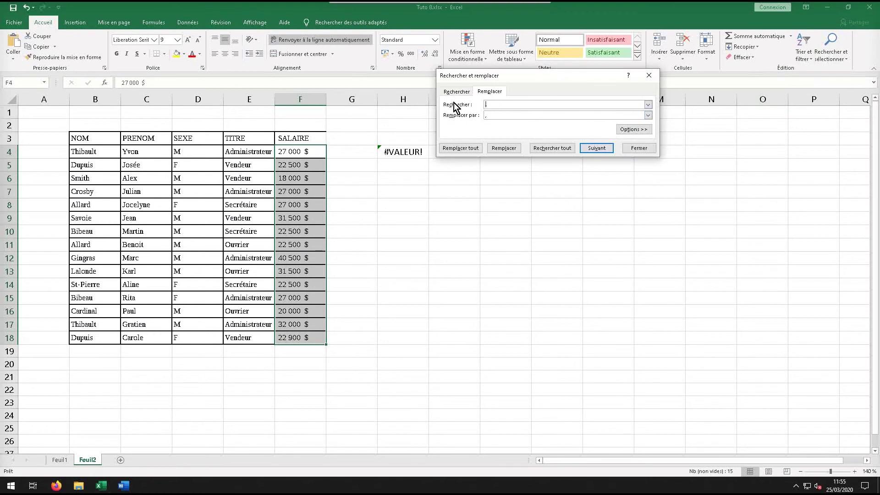
{"action": "left_click", "coordinate": [486, 118]}
{"action": "left_click", "coordinate": [515, 105]}
{"action": "left_click", "coordinate": [469, 148]}
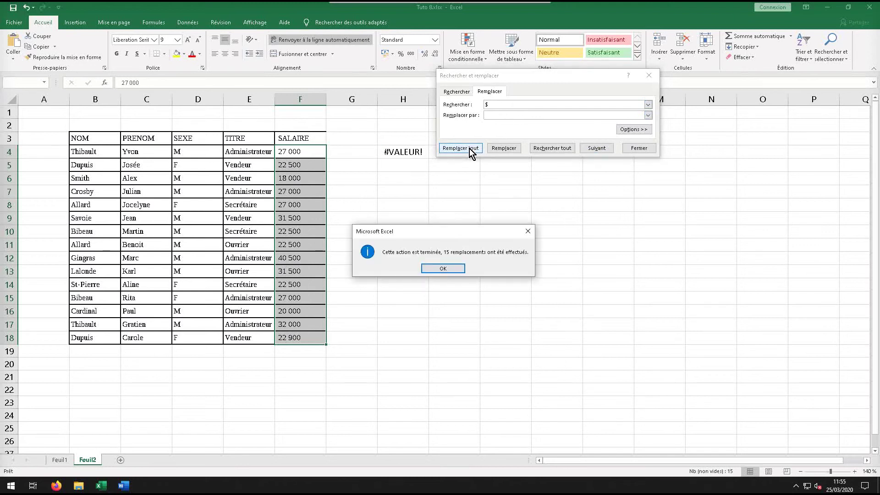
{"action": "left_click", "coordinate": [453, 270]}
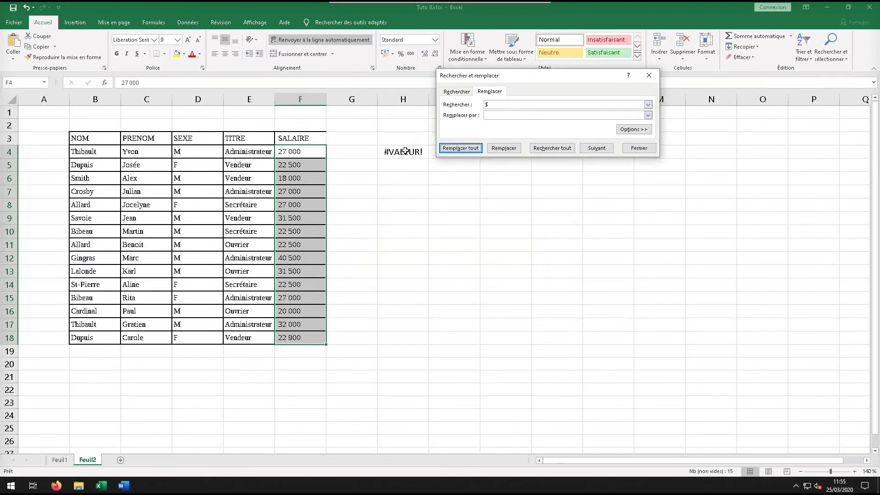
Step: Check F4's content for trailing spaces, and replace all ordinary spaces in F4:F18 with nothing
{"action": "left_click", "coordinate": [298, 149]}
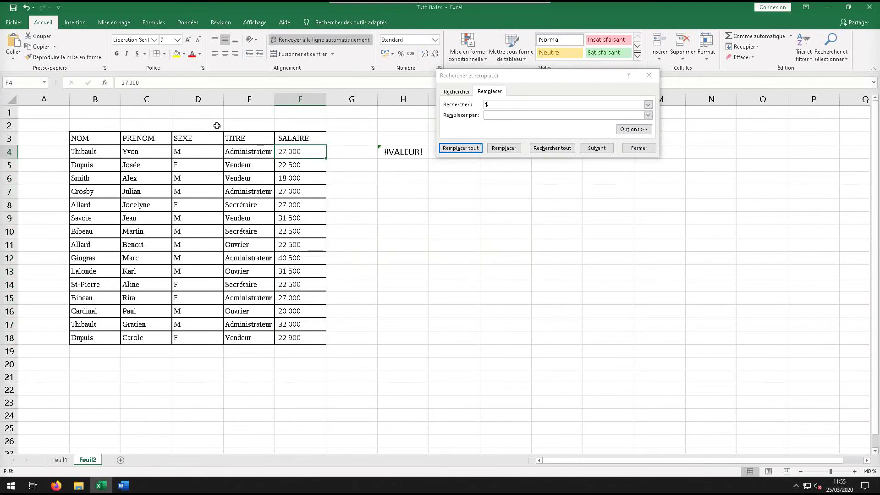
{"action": "left_click", "coordinate": [149, 82]}
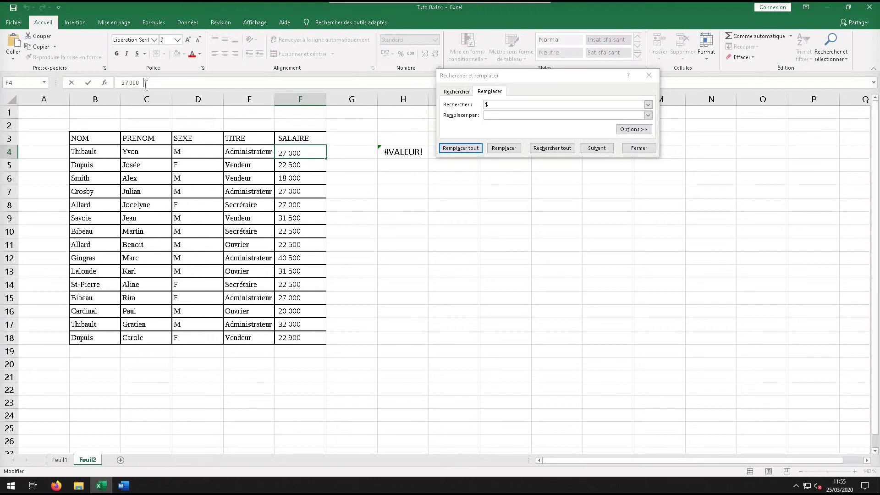
{"action": "left_click", "coordinate": [379, 230]}
{"action": "left_click_drag", "start_coordinate": [302, 151], "coordinate": [295, 338]}
{"action": "left_click", "coordinate": [485, 105]}
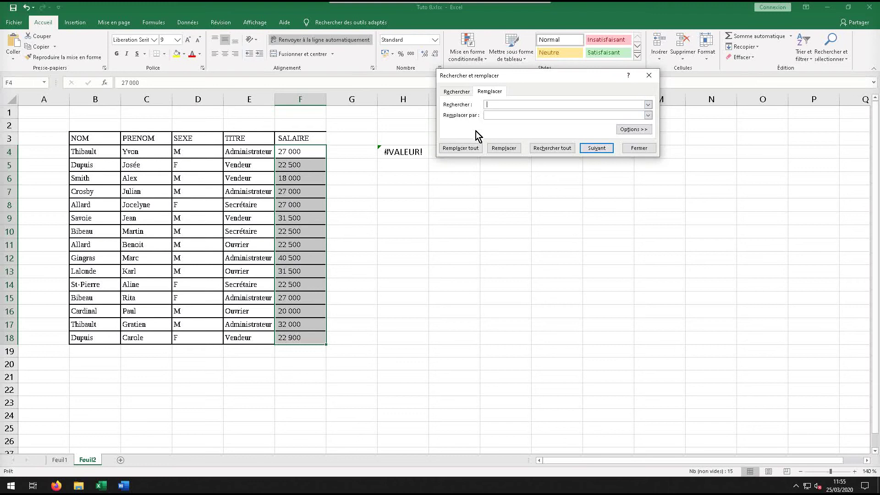
{"action": "left_click", "coordinate": [460, 148]}
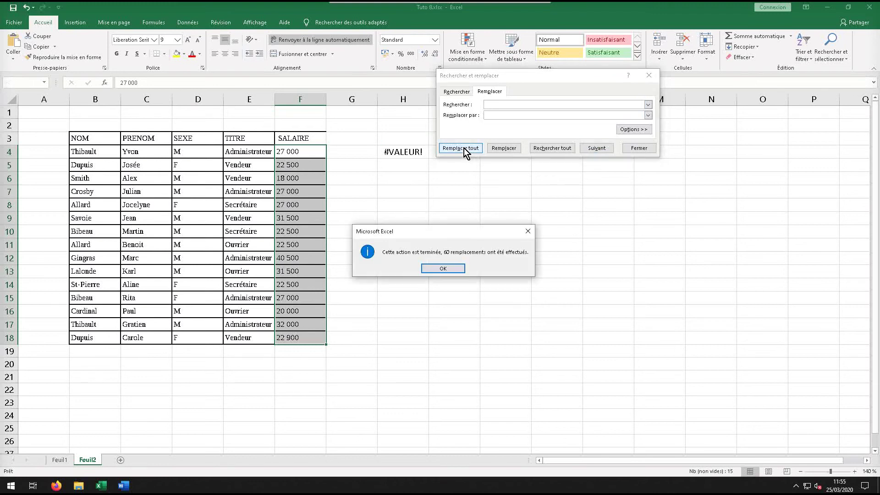
{"action": "left_click", "coordinate": [444, 270]}
Step: Copy the thousands-separator space from F4's content and replace all its occurrences in F4:F18 with nothing
{"action": "left_click", "coordinate": [142, 85]}
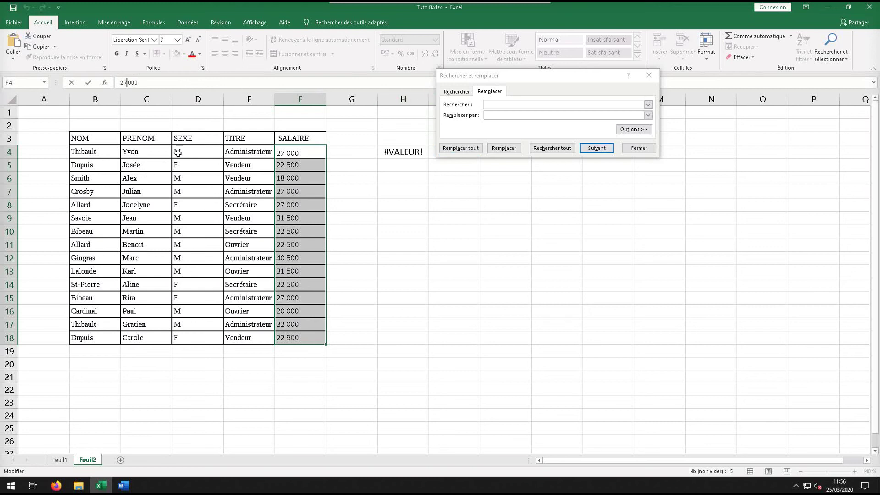
{"action": "left_click", "coordinate": [501, 106]}
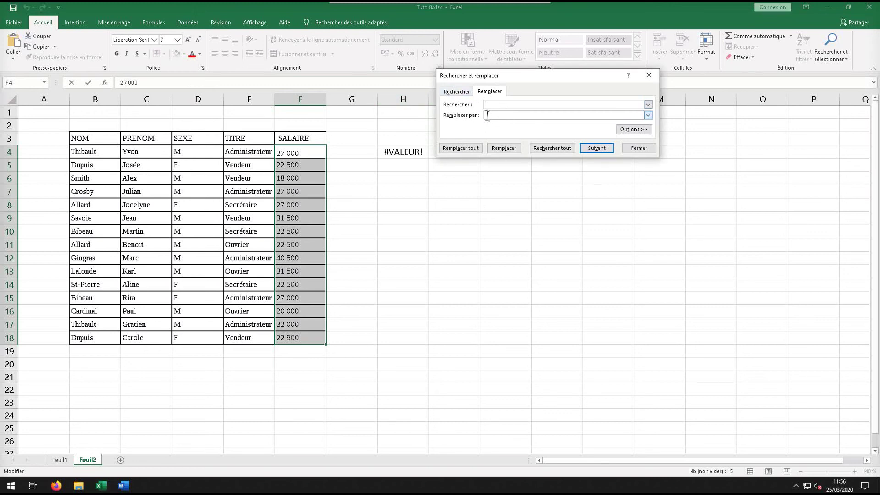
{"action": "left_click", "coordinate": [471, 150]}
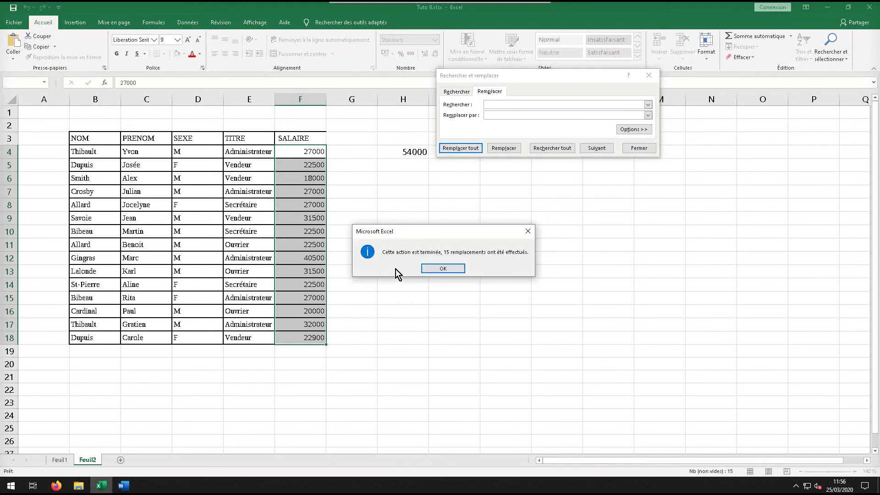
{"action": "left_click", "coordinate": [443, 268]}
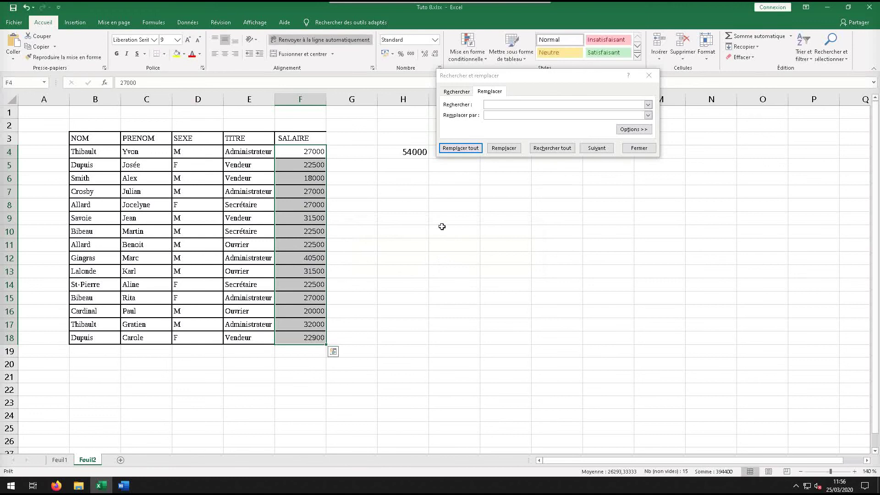